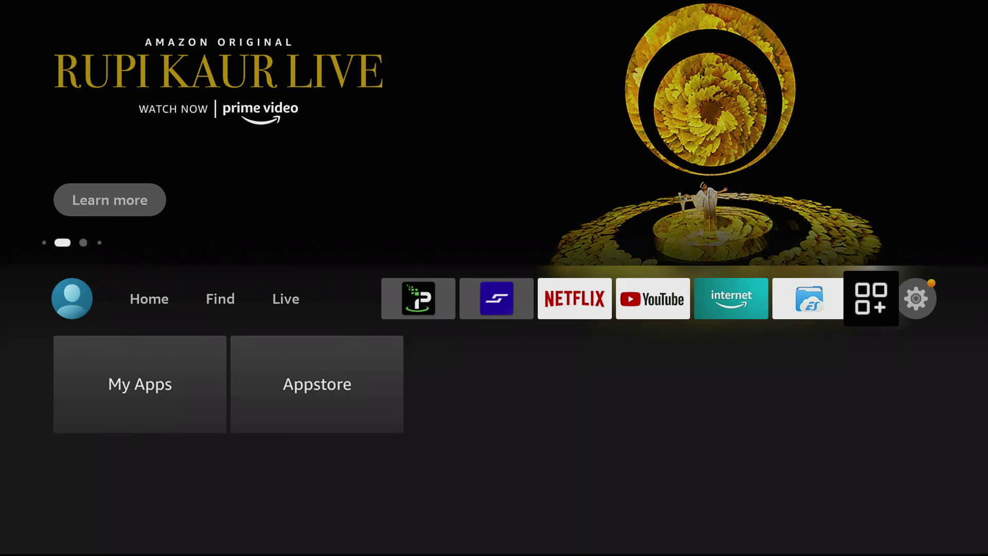
# Step: Browse the favourite apps and home screen rows, then return to the top of Home
pyautogui.press('Right')
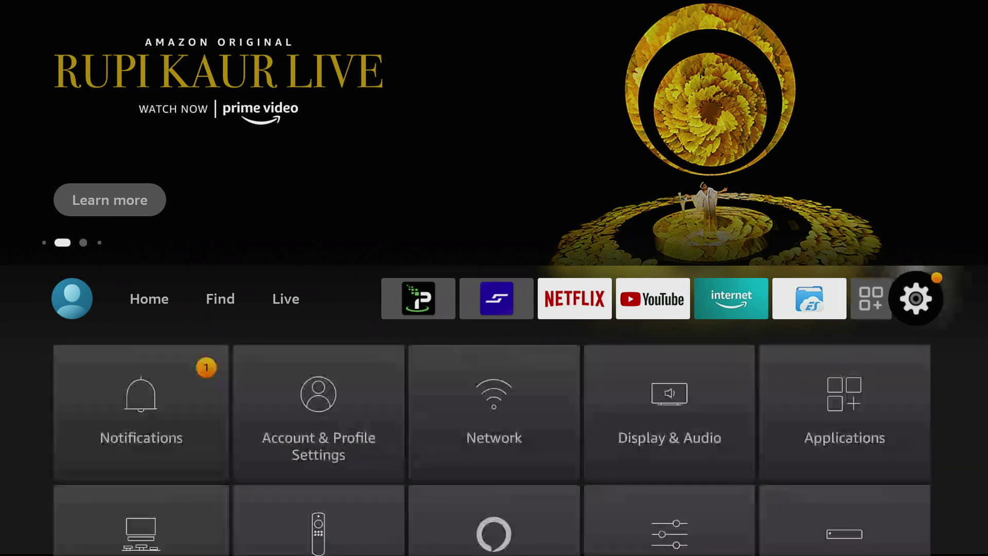
pyautogui.press('Left')
pyautogui.press('Left')
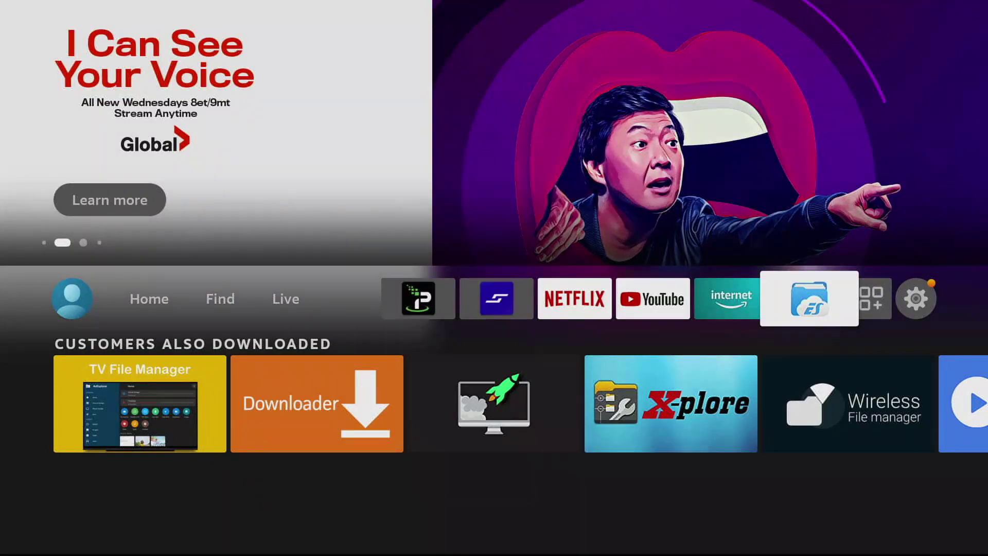
pyautogui.press('Left')
pyautogui.press('Left')
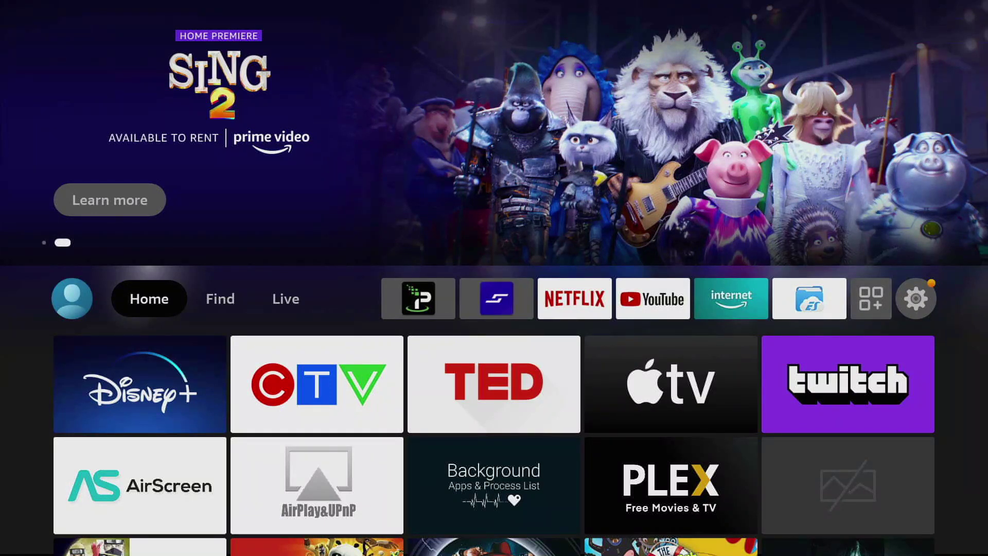
pyautogui.press('Down')
pyautogui.press('Down')
pyautogui.press('Down')
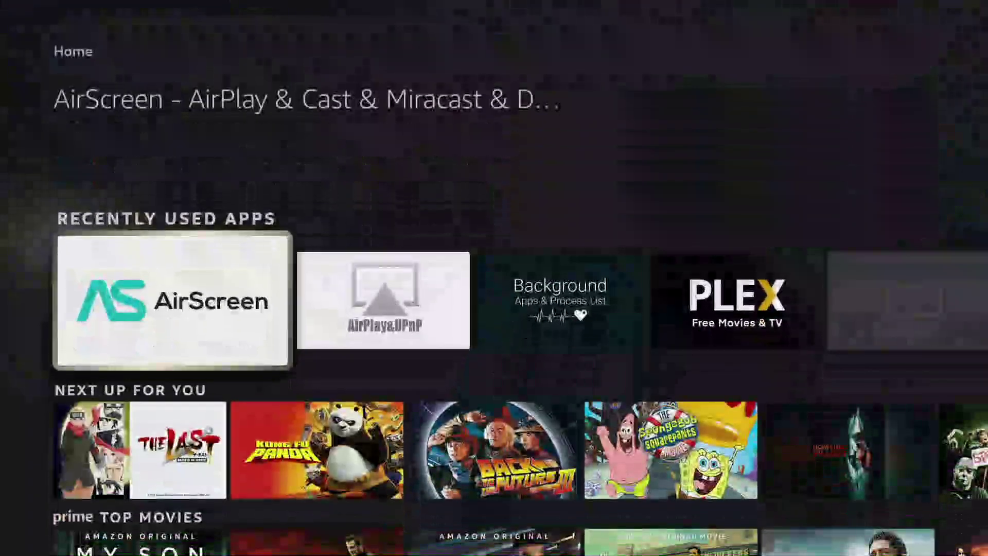
pyautogui.press('Down')
pyautogui.press('Down')
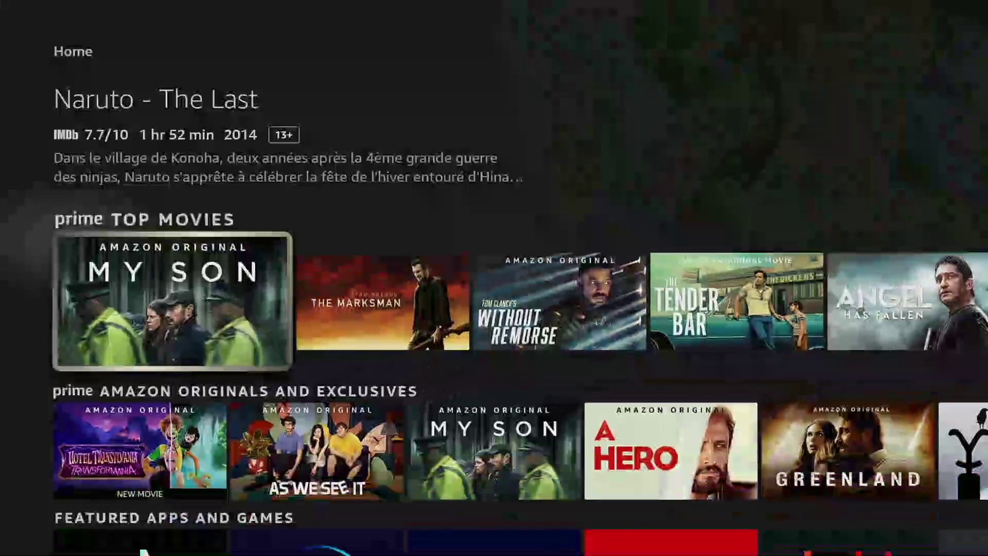
pyautogui.press('Down')
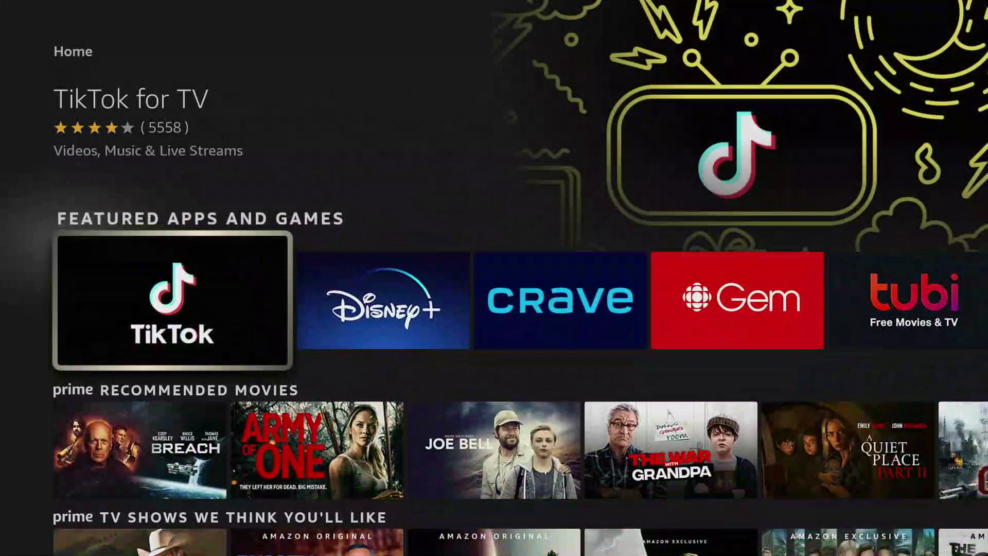
pyautogui.press('Up')
pyautogui.press('Up')
pyautogui.press('Up')
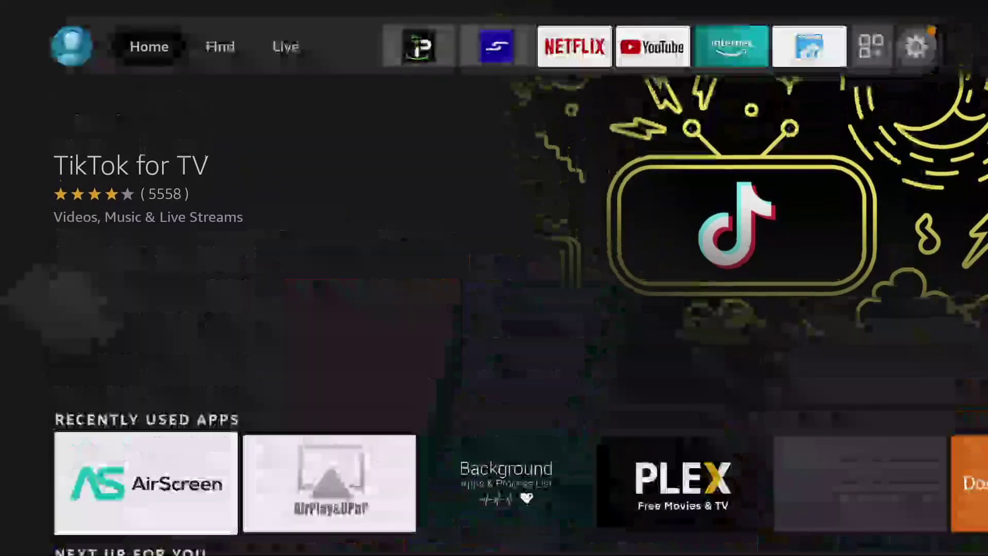
pyautogui.press('Up')
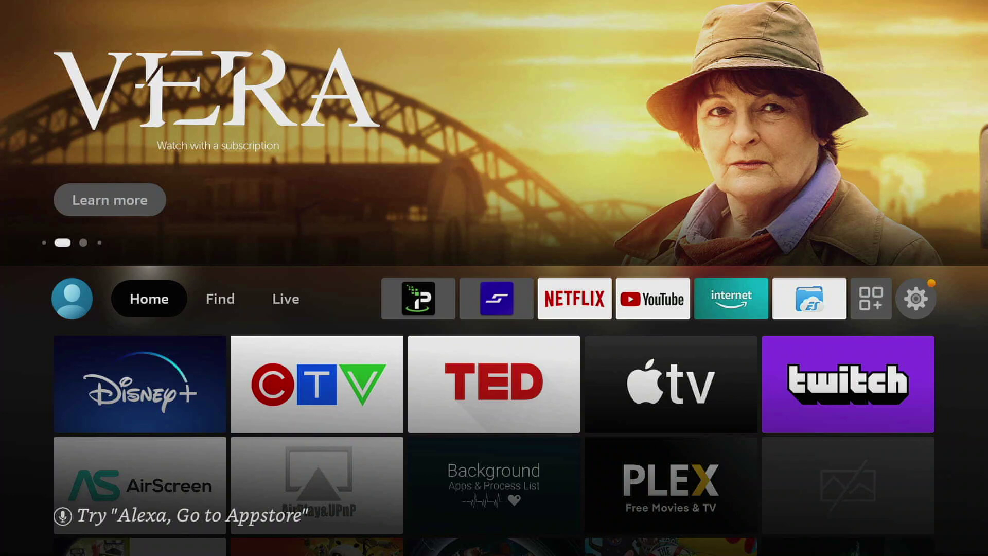
# Step: Go to the Find section and bring up the search keyboard
pyautogui.click(220, 298)
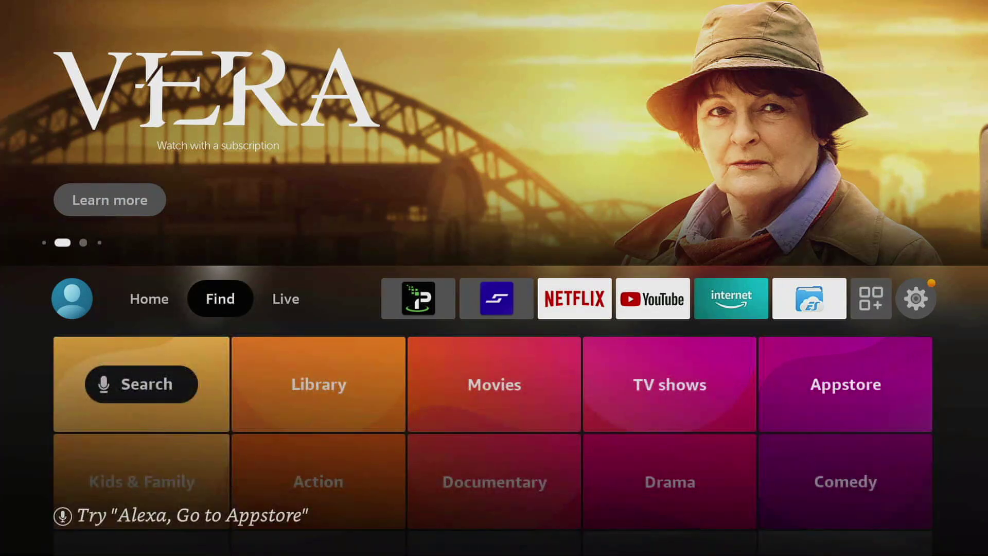
pyautogui.click(148, 298)
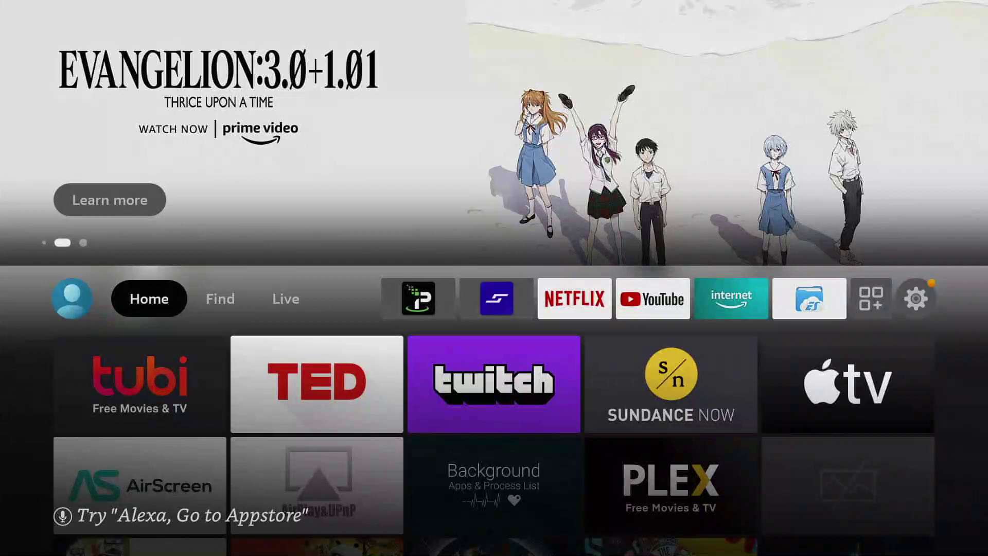
pyautogui.press('Right')
pyautogui.press('Down')
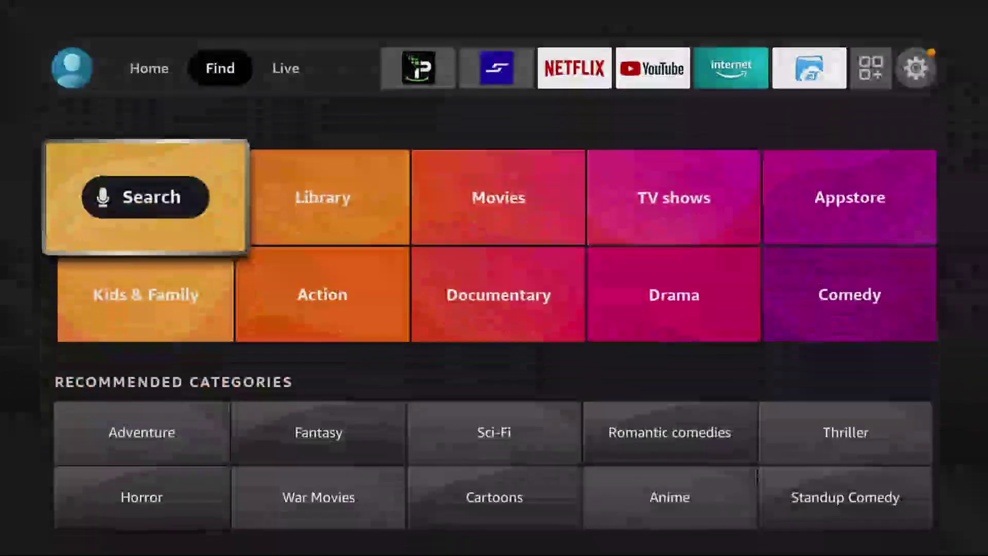
pyautogui.press('Return')
# Step: Spell 'Air' on the on-screen keyboard and pick the Airplay suggestion
pyautogui.press('Return')
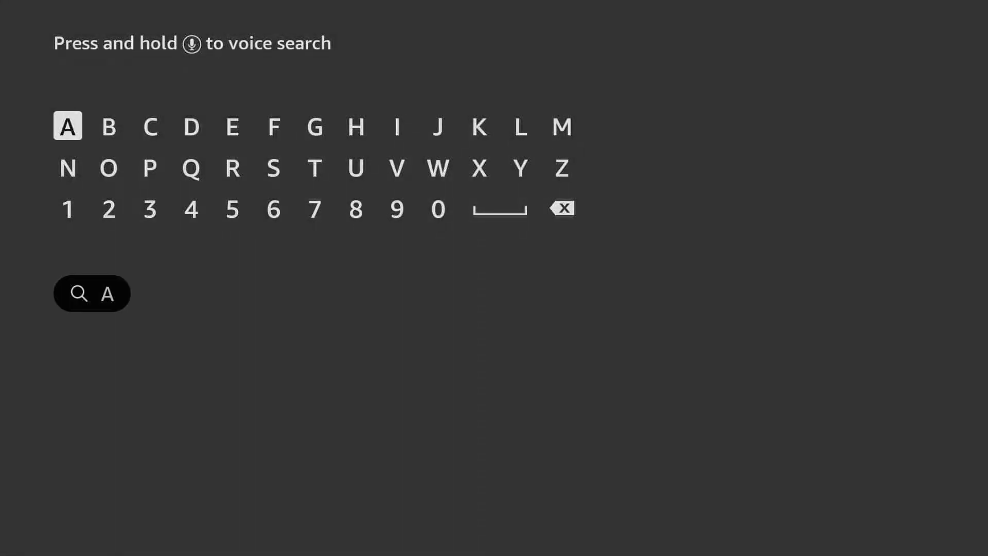
pyautogui.press('Right')
pyautogui.press('Right')
pyautogui.press('Right')
pyautogui.press('Right')
pyautogui.press('Right')
pyautogui.press('Return')
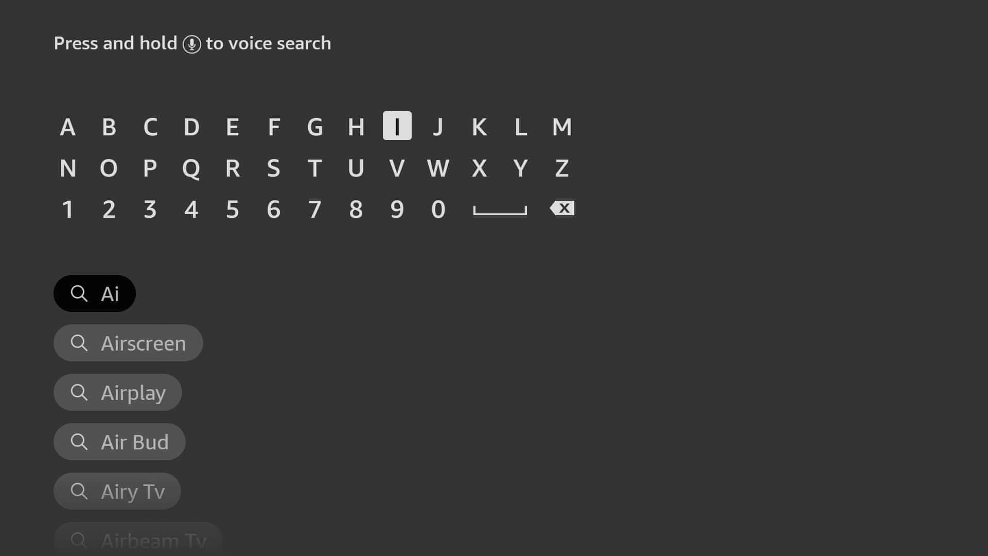
pyautogui.press('Down')
pyautogui.press('Left')
pyautogui.press('Left')
pyautogui.press('Left')
pyautogui.press('Left')
pyautogui.press('Return')
pyautogui.press('Down')
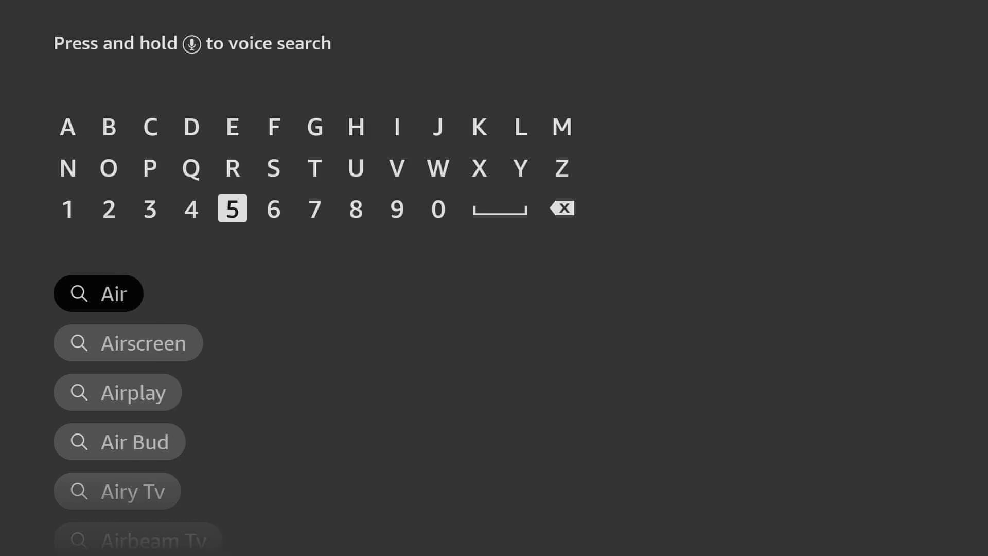
pyautogui.press('Down')
pyautogui.press('Down')
pyautogui.press('Down')
pyautogui.press('Return')
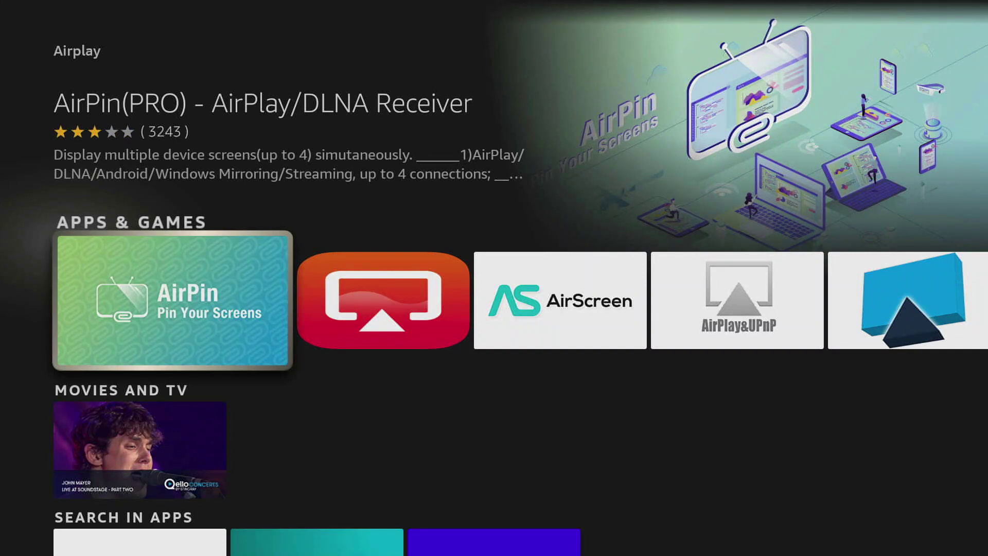
# Step: Move across the results from AirPin past AirScreen to the AirPlay&UPnP (AirReceiver) app
pyautogui.press('Right')
pyautogui.press('Right')
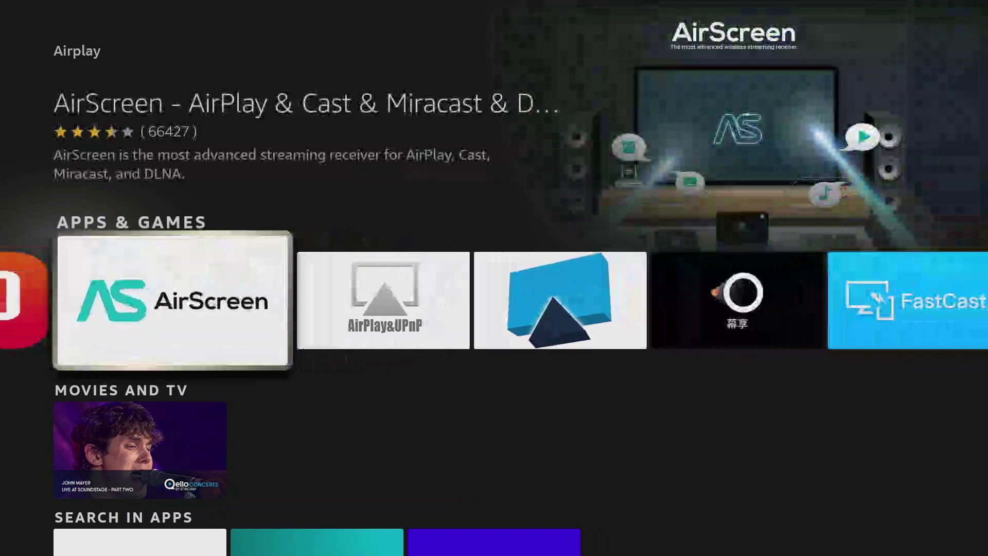
pyautogui.press('Right')
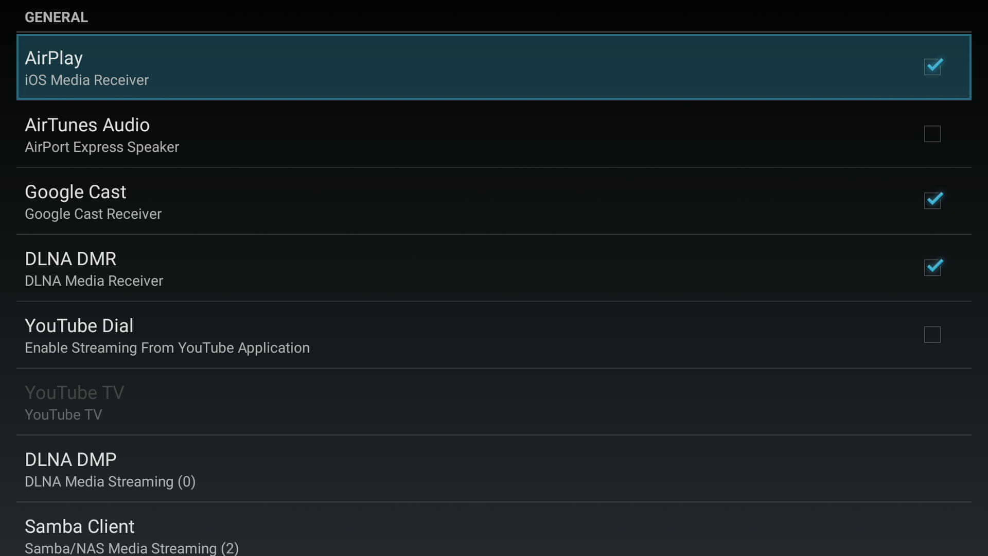
# Step: Move down the GENERAL list to Google Cast to enable it
pyautogui.press('Down')
pyautogui.press('Down')
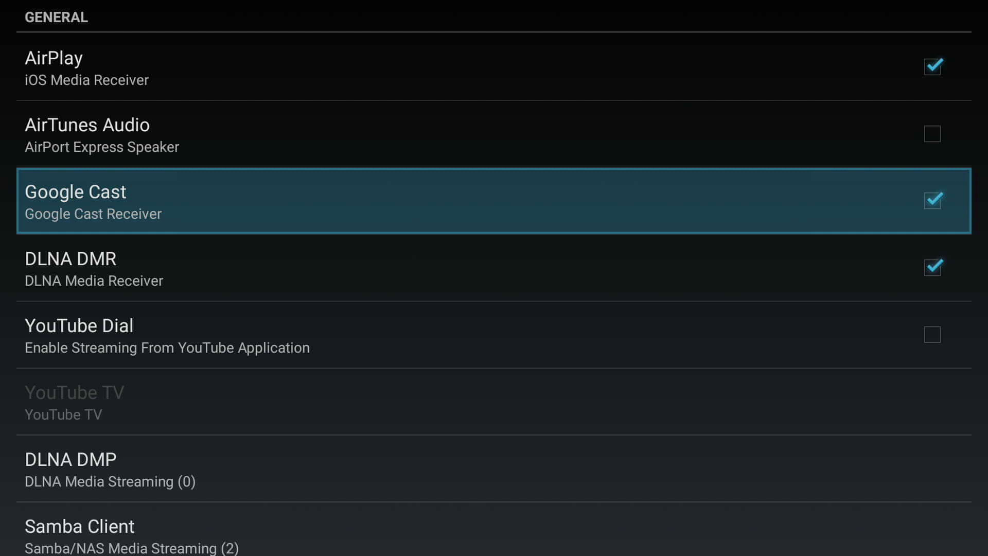
# Step: Scroll into the ADVANCED section to review Device Name and AirPlay Security, then return Home
pyautogui.press('Up')
pyautogui.press('Up')
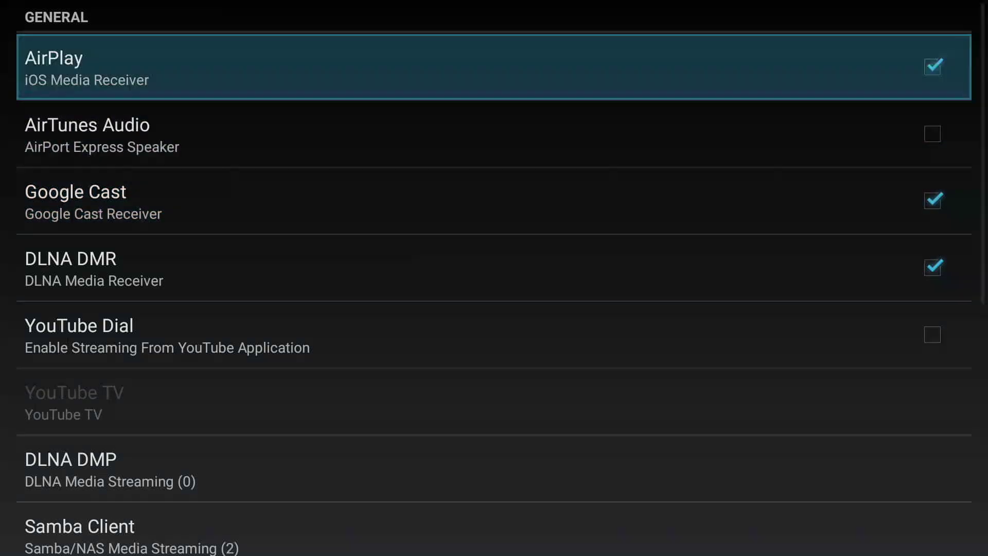
pyautogui.press('Down')
pyautogui.press('Down')
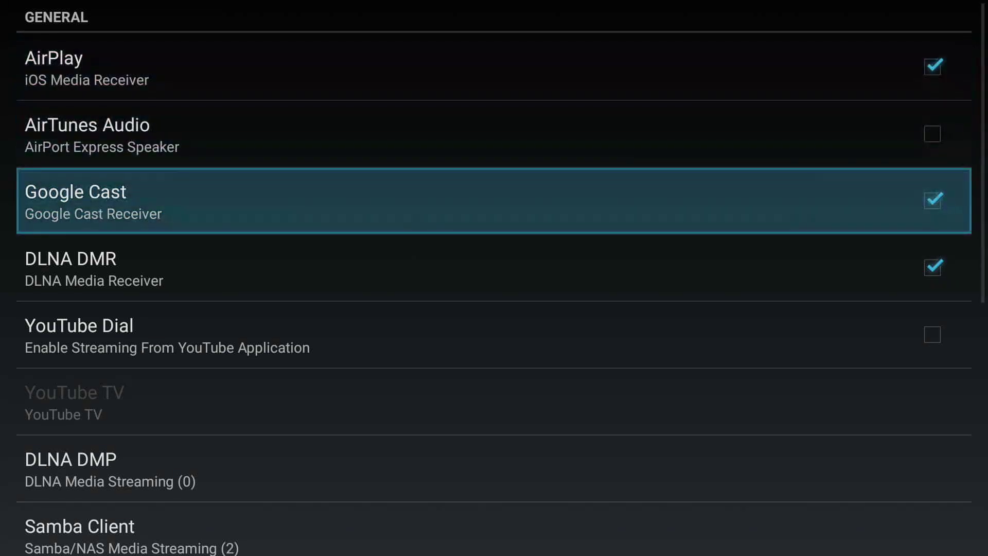
pyautogui.press('Down')
pyautogui.press('Down')
pyautogui.press('Down')
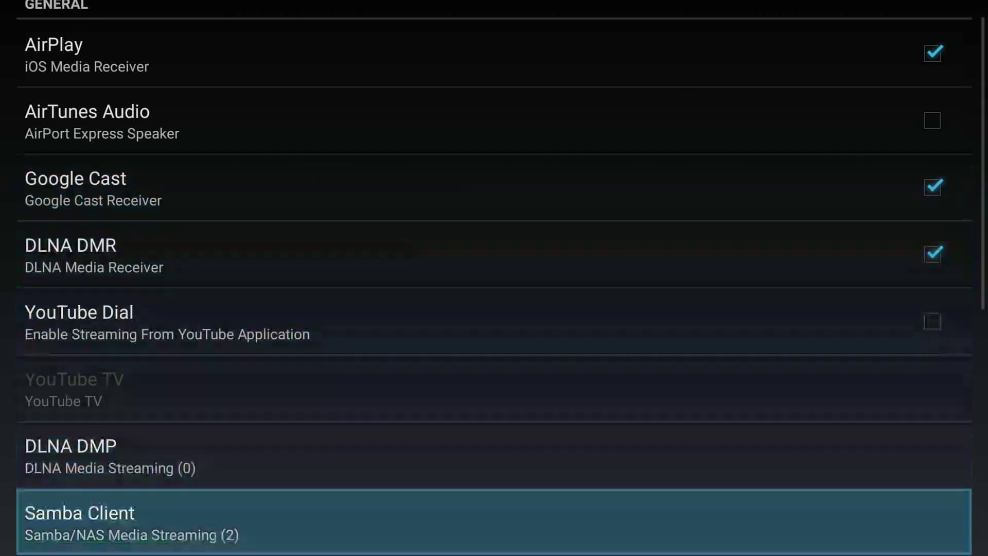
pyautogui.press('Up')
pyautogui.press('Up')
pyautogui.press('Up')
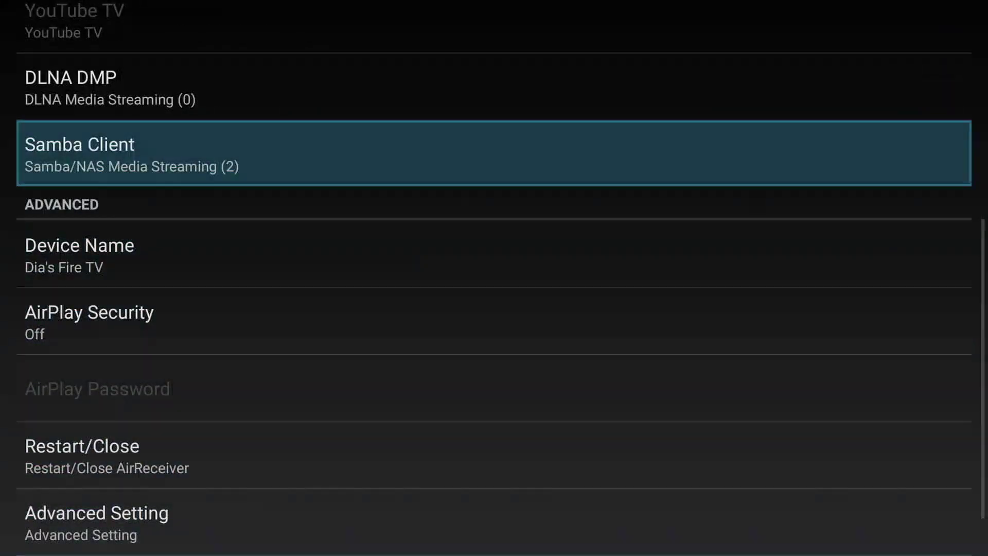
pyautogui.press('Down')
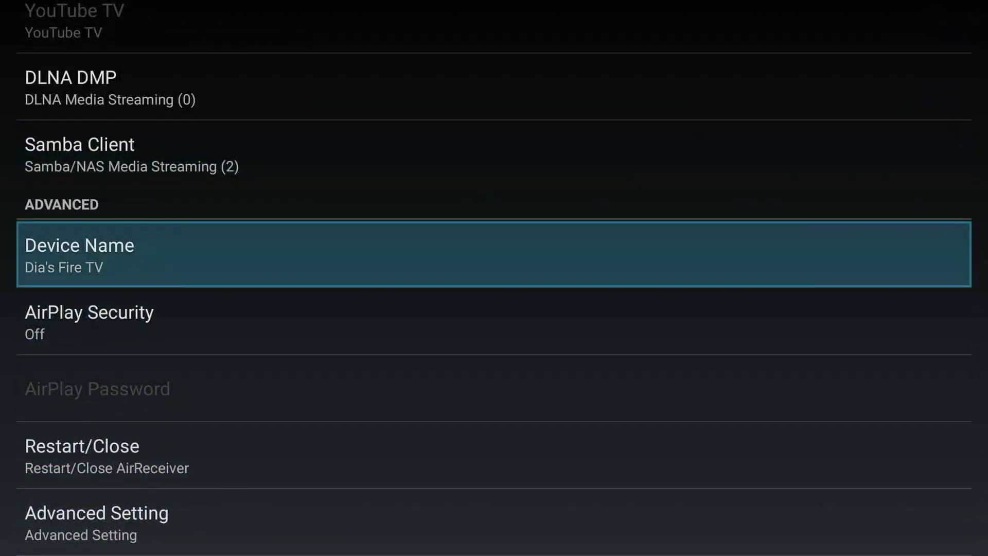
pyautogui.press('Up')
pyautogui.press('Up')
pyautogui.press('Home')
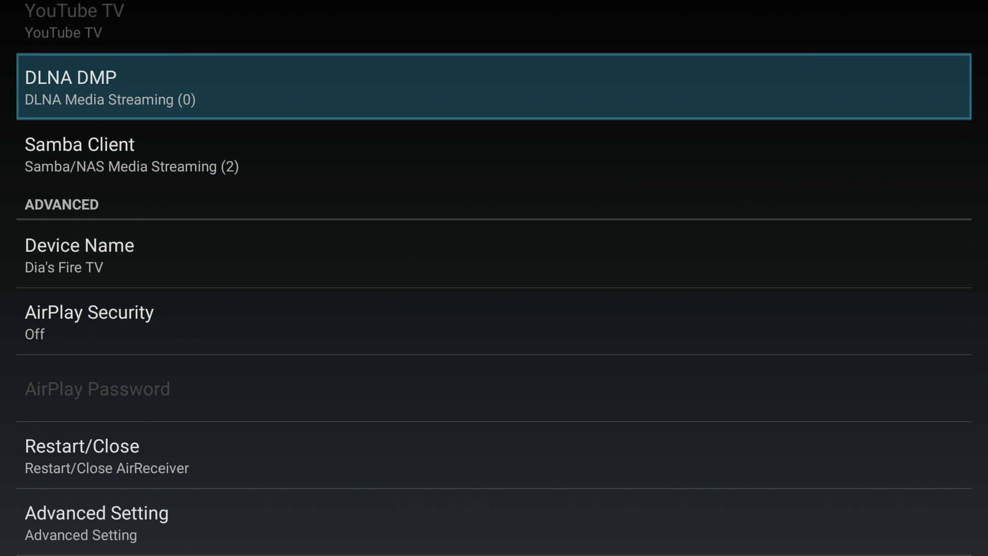
# Step: Scroll back up to the GENERAL section and put focus on the AirPlay row
pyautogui.press('Up')
pyautogui.press('Up')
pyautogui.press('Up')
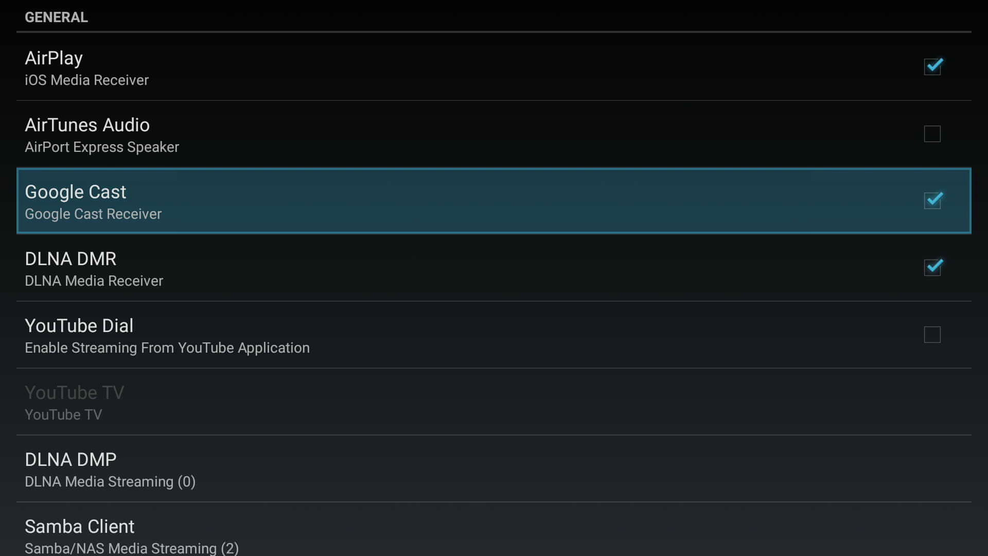
pyautogui.click(494, 67)
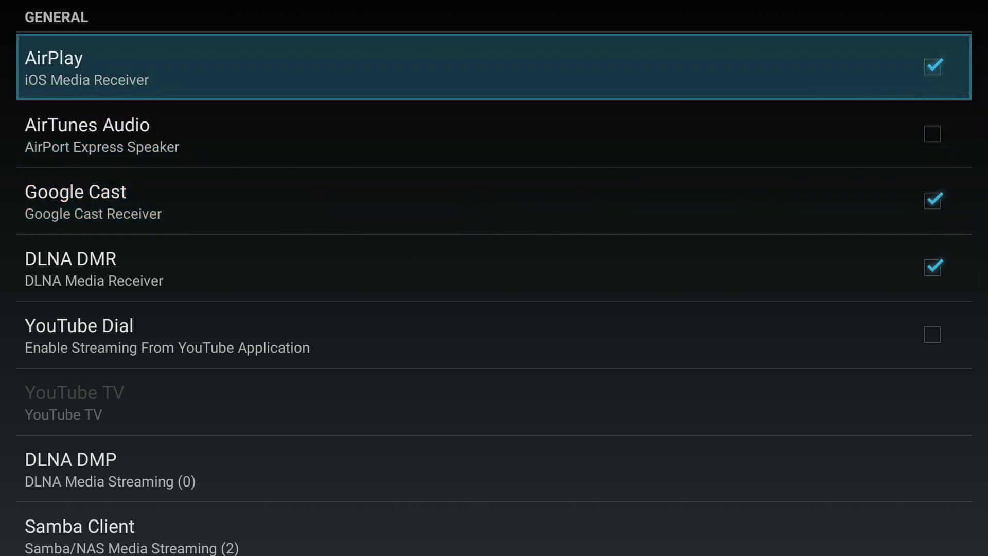